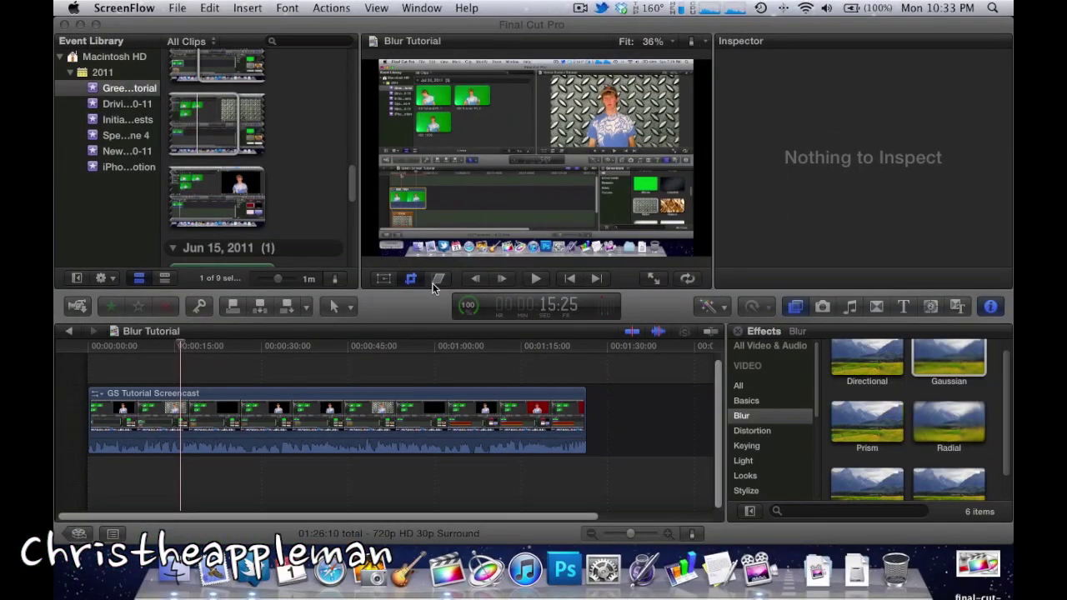
# Scrub through the opening of the GS Tutorial Screencast clip, then select it and mark where its copy goes.
pyautogui.click(178, 346)
pyautogui.moveTo(181, 348); pyautogui.dragTo(137, 351)
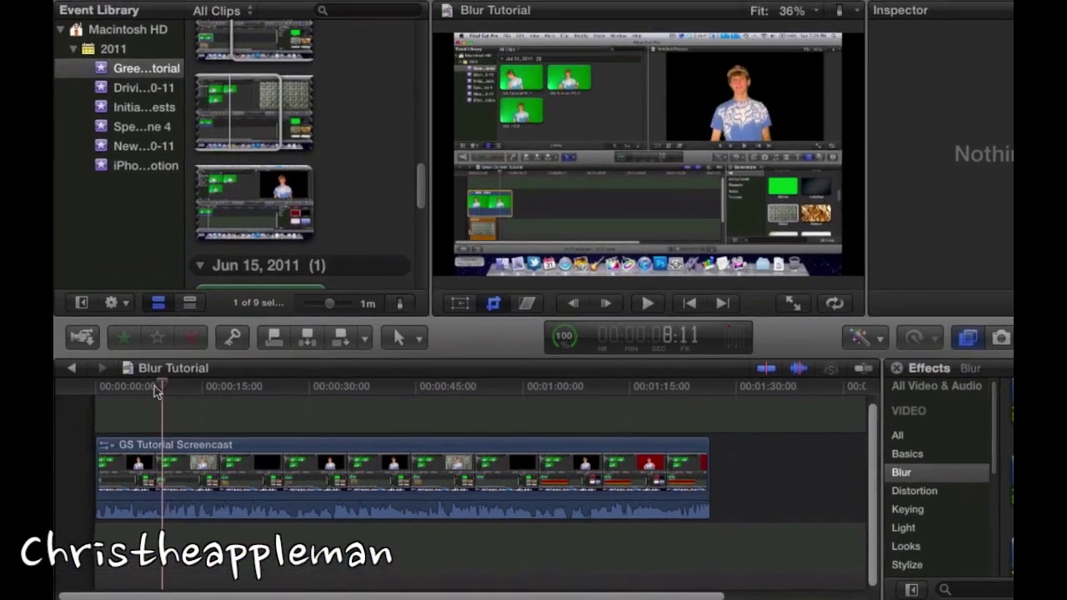
pyautogui.moveTo(157, 392); pyautogui.dragTo(207, 392)
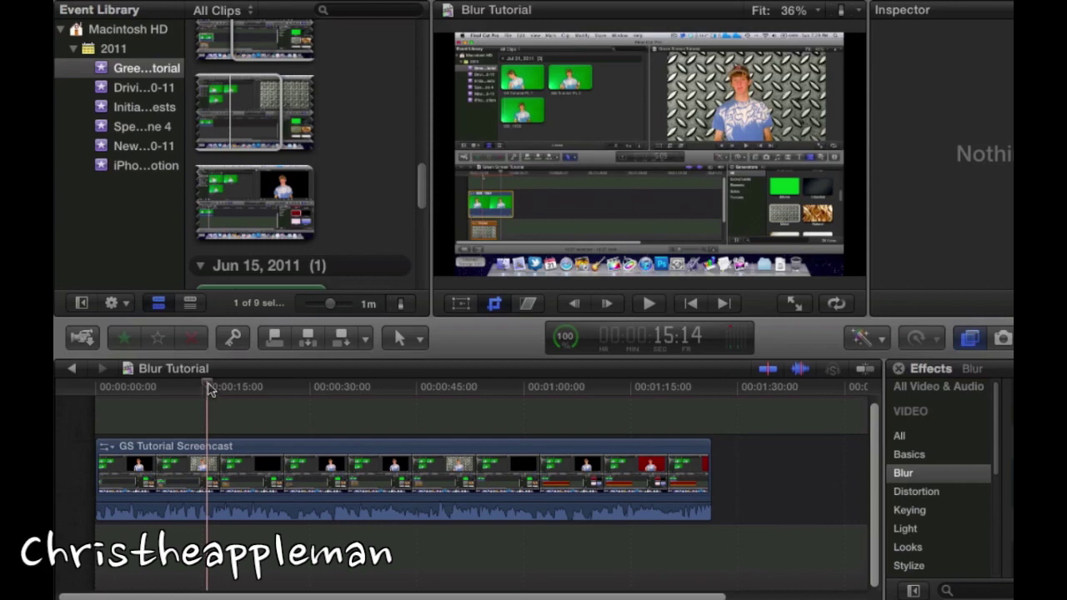
pyautogui.moveTo(211, 391); pyautogui.dragTo(236, 385)
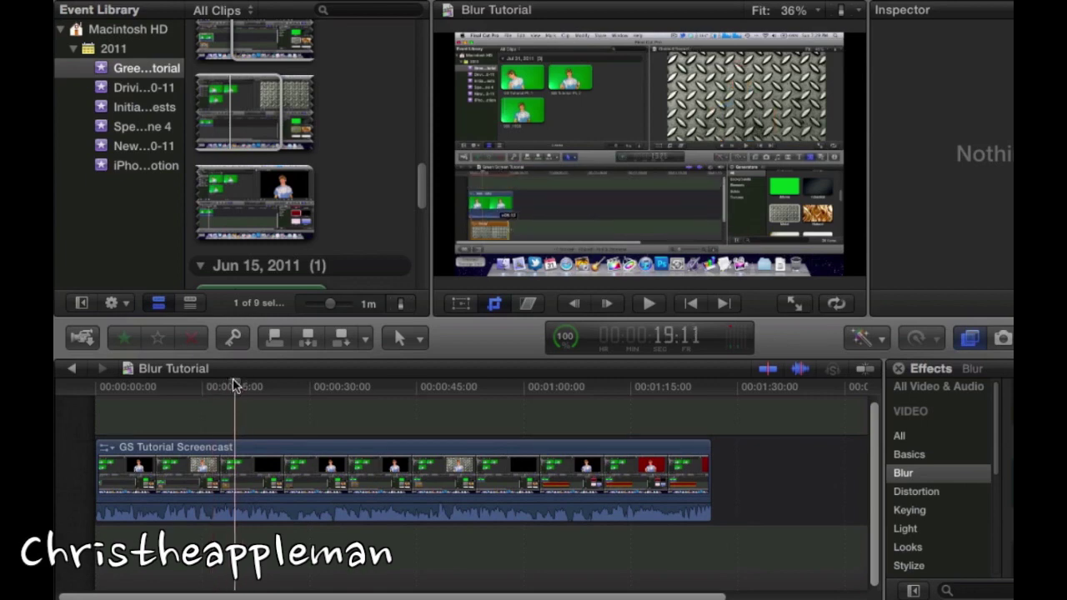
pyautogui.click(312, 482)
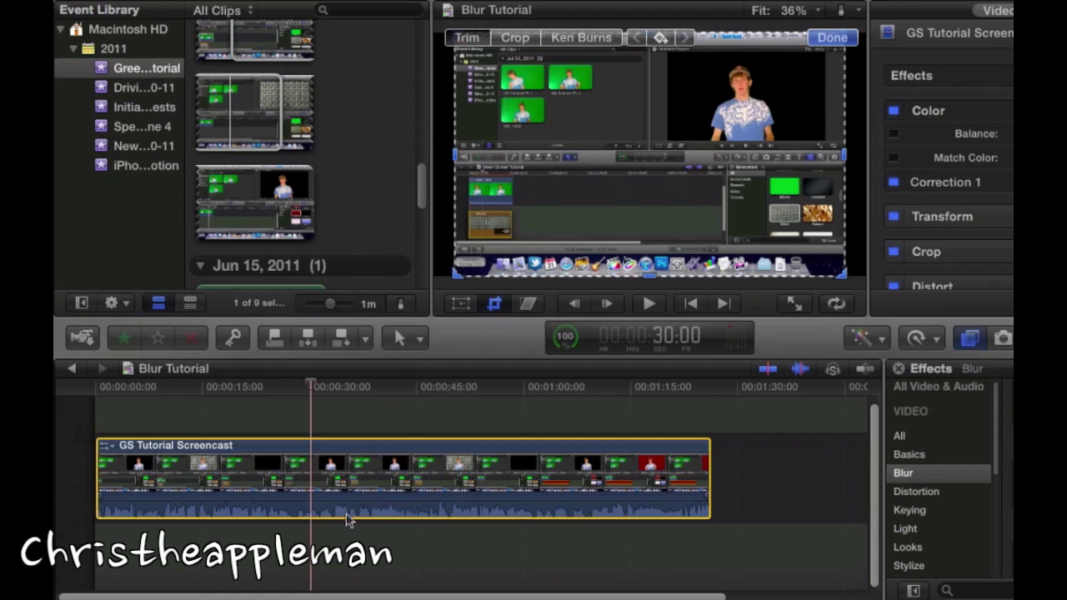
pyautogui.click(741, 480)
# Paste a copy of the GS Tutorial Screencast clip and delete the gap between the two clips.
pyautogui.press('super+v')
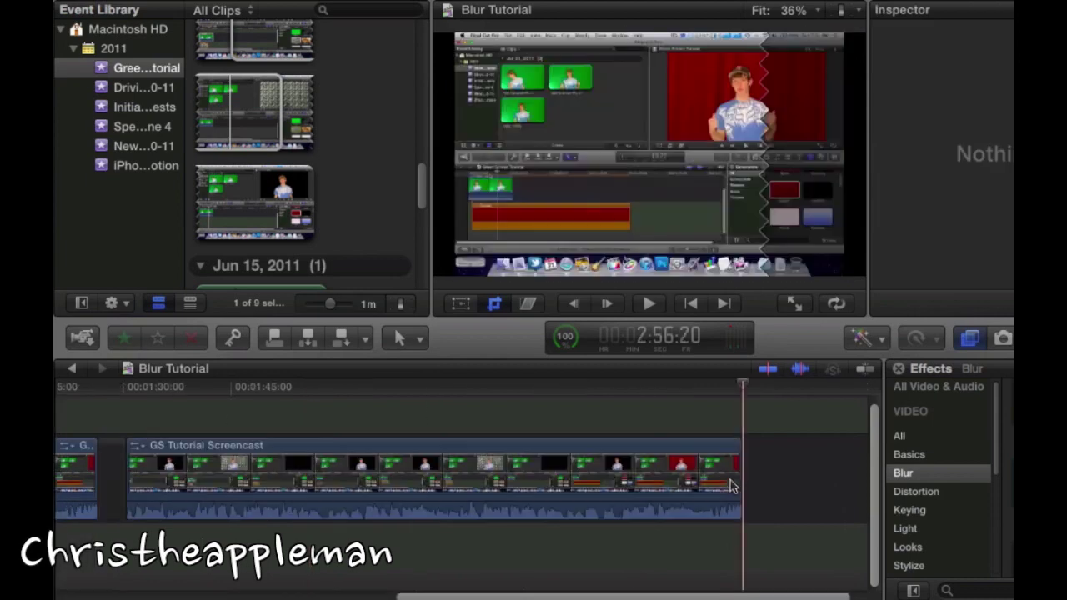
pyautogui.click(106, 470)
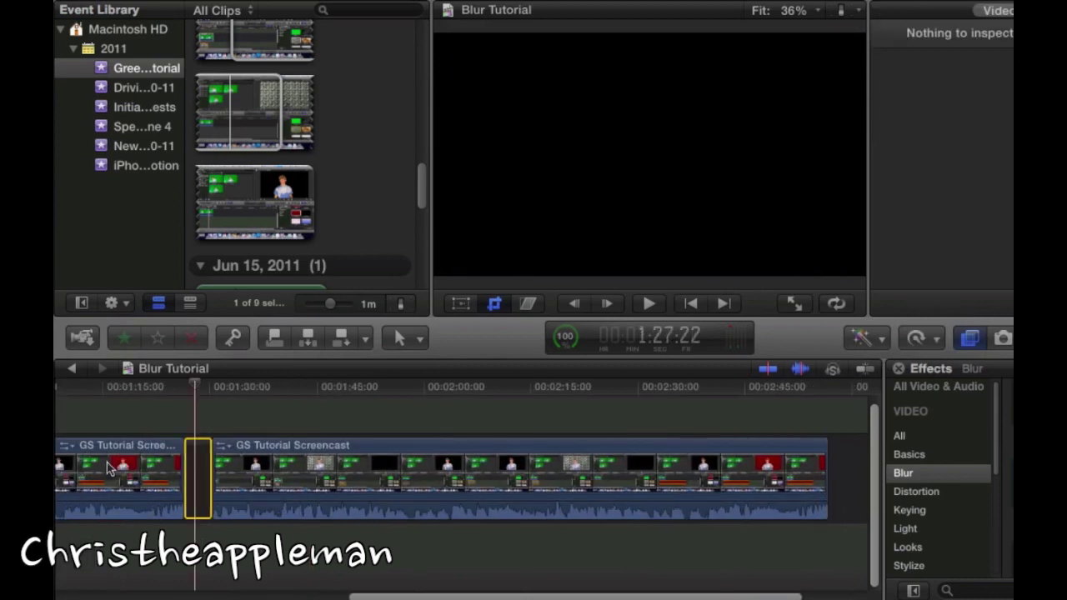
pyautogui.press('Delete')
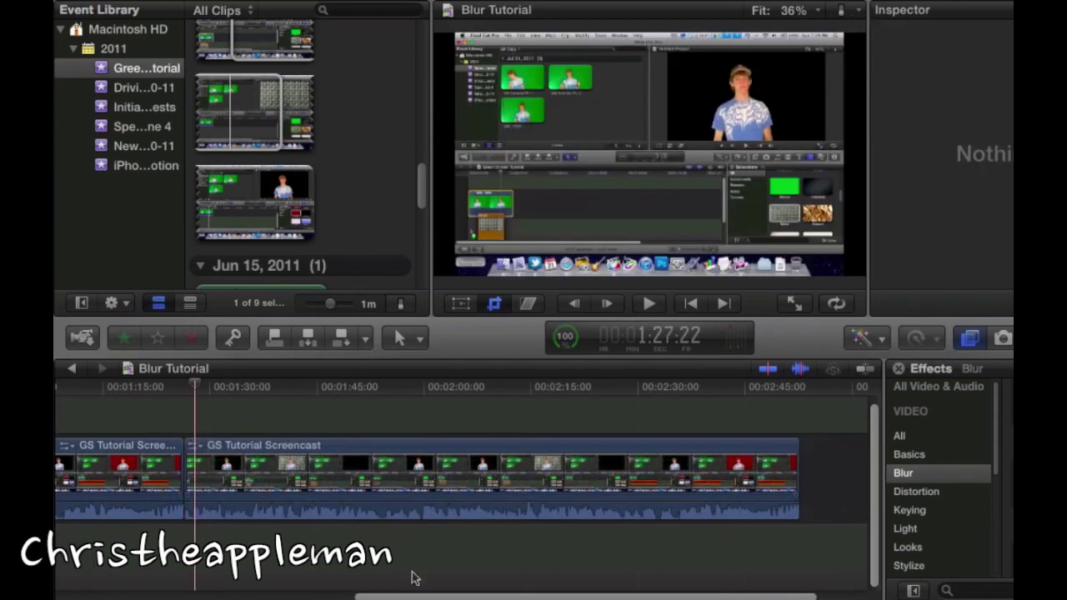
pyautogui.moveTo(409, 596); pyautogui.dragTo(273, 597)
pyautogui.moveTo(533, 493); pyautogui.dragTo(156, 427)
pyautogui.hscroll(-10, 342, 459)
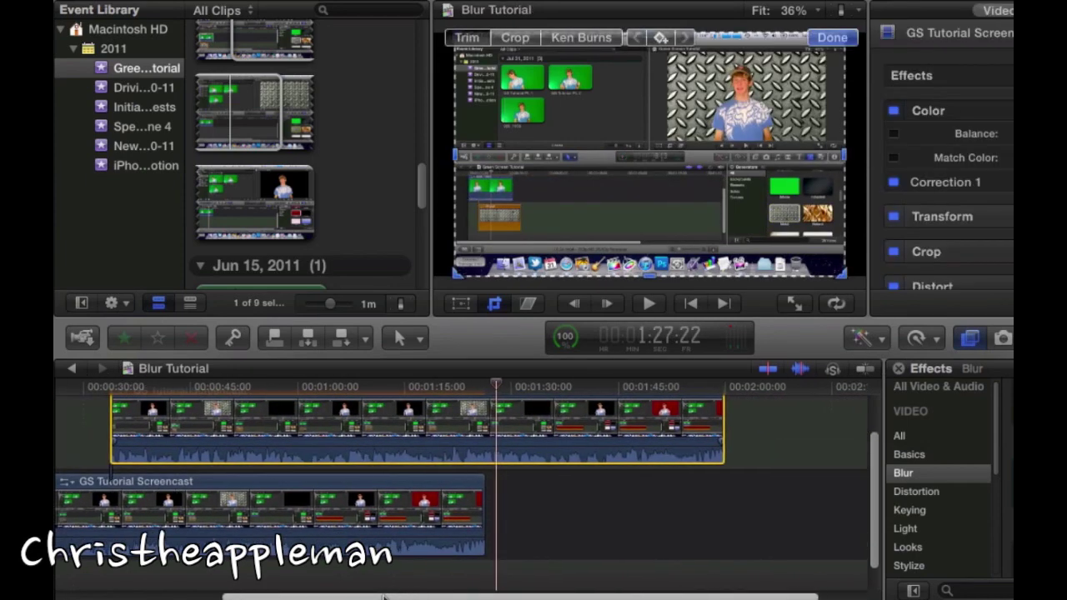
# Stack the copy above the original at 00:00 and play from about 38 seconds to check.
pyautogui.moveTo(383, 432); pyautogui.dragTo(163, 431)
pyautogui.moveTo(382, 431); pyautogui.dragTo(373, 427)
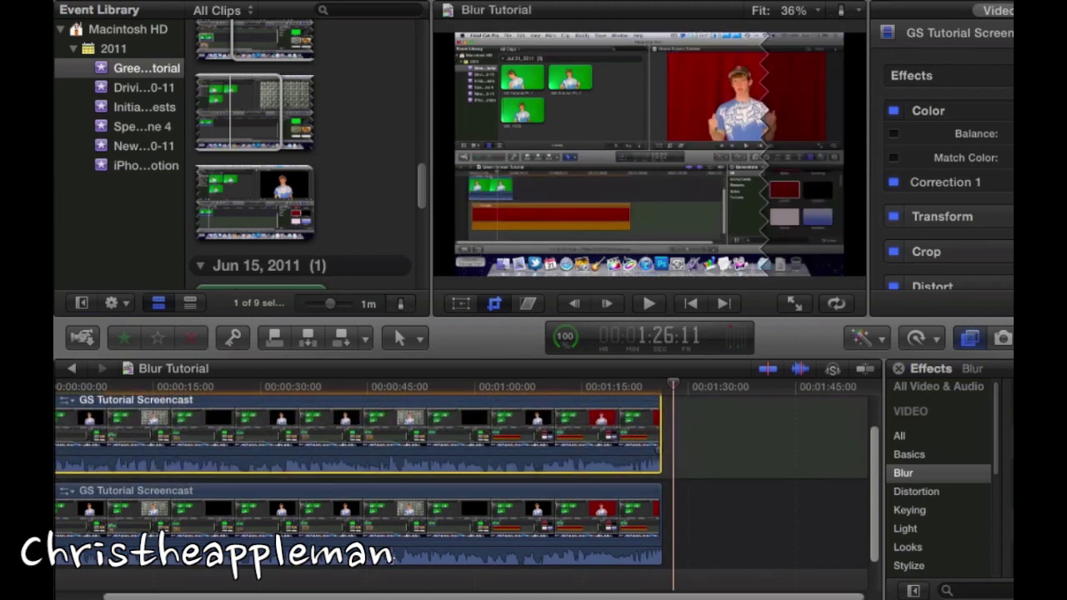
pyautogui.click(325, 388)
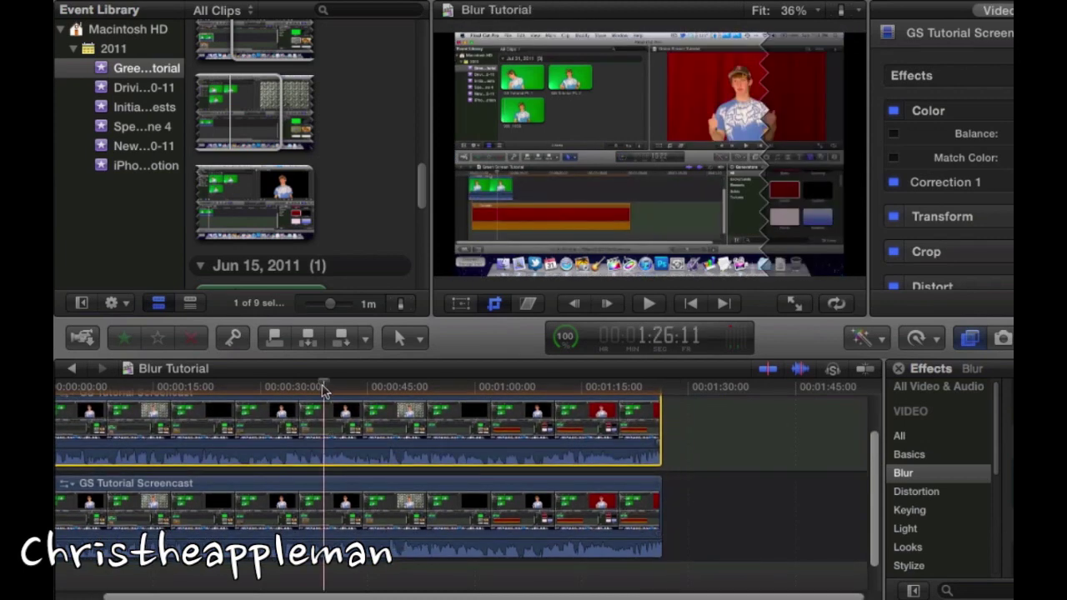
pyautogui.press('space')
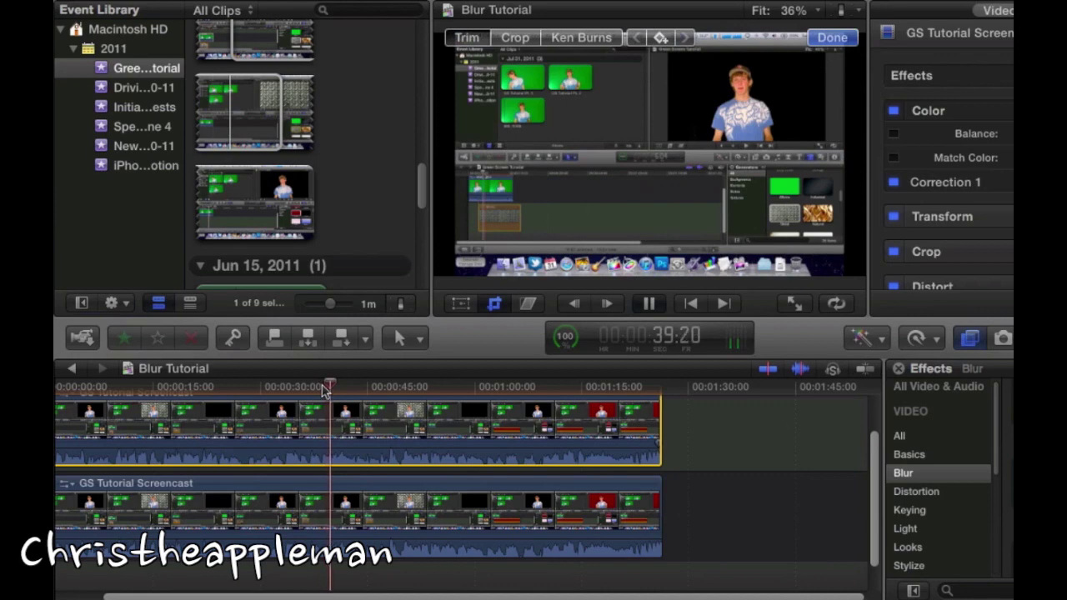
pyautogui.press('space')
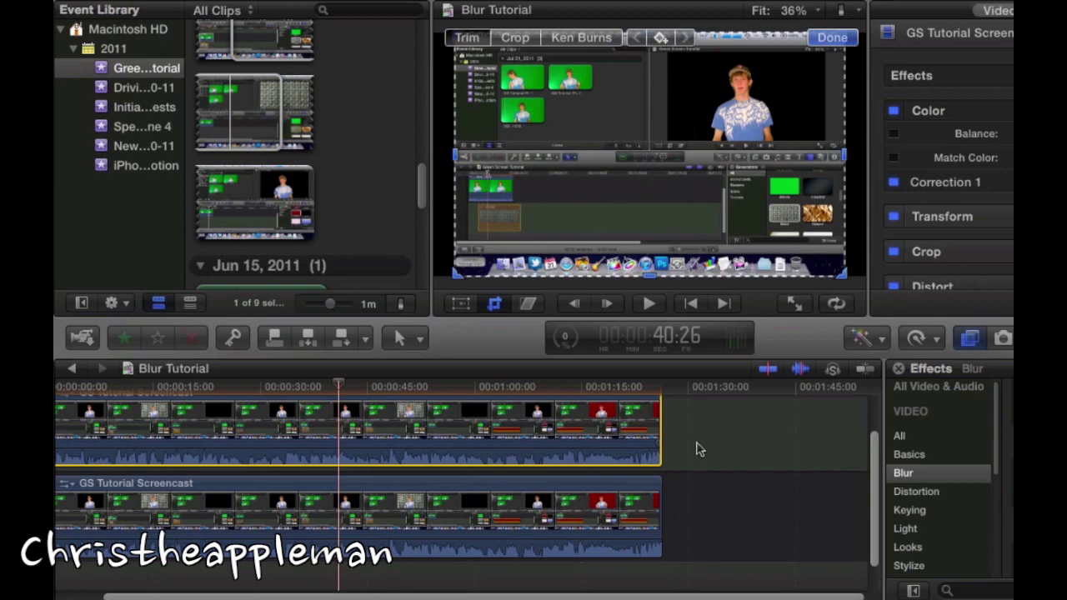
pyautogui.click(422, 433)
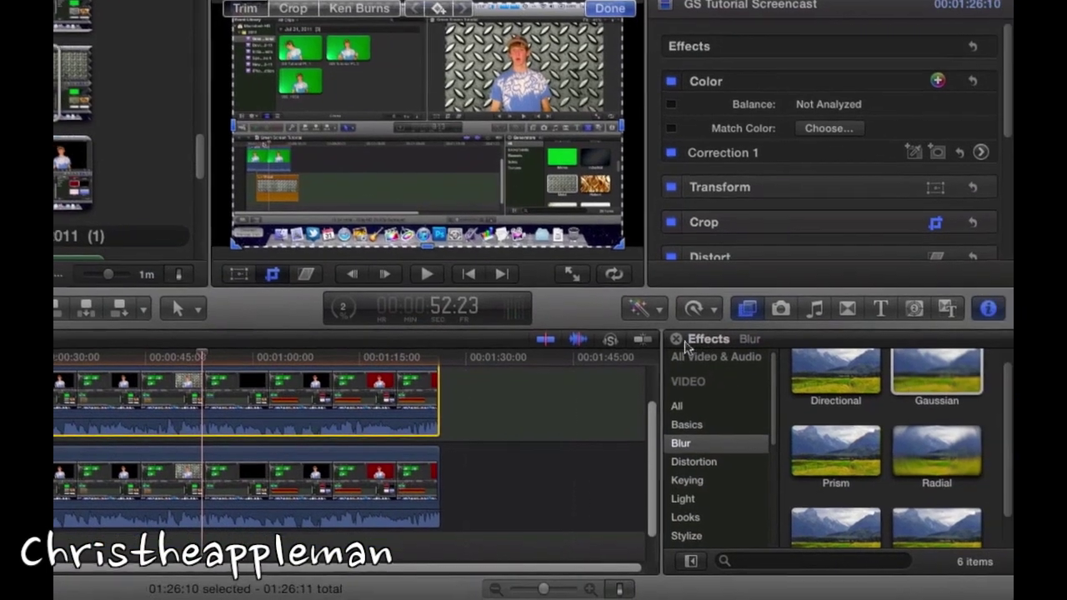
# Drag the Gaussian effect from the Blur category onto the upper screencast copy.
pyautogui.click(747, 310)
pyautogui.click(754, 312)
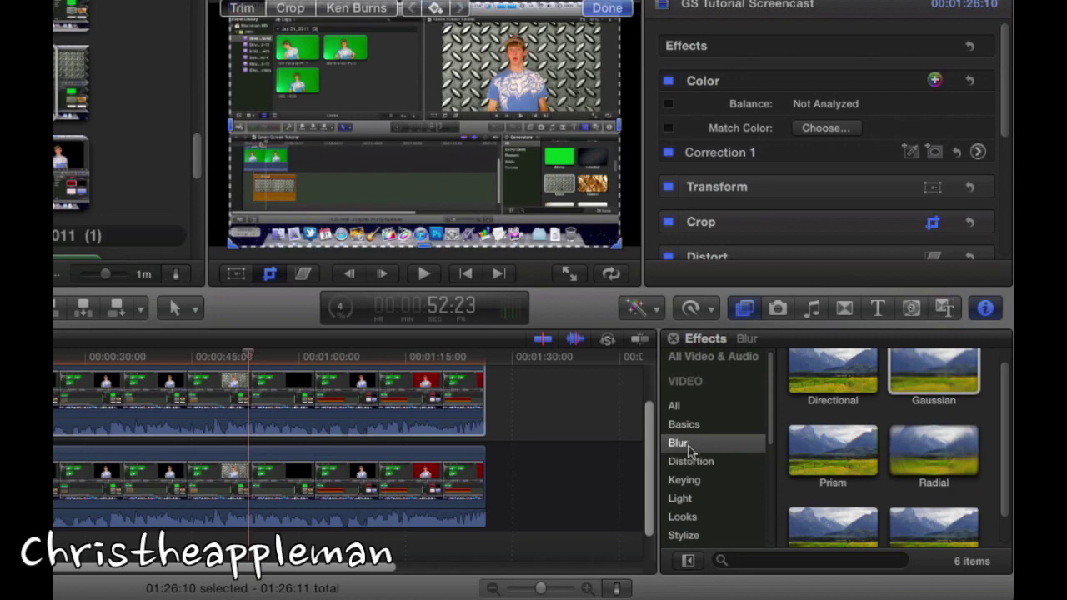
pyautogui.click(930, 388)
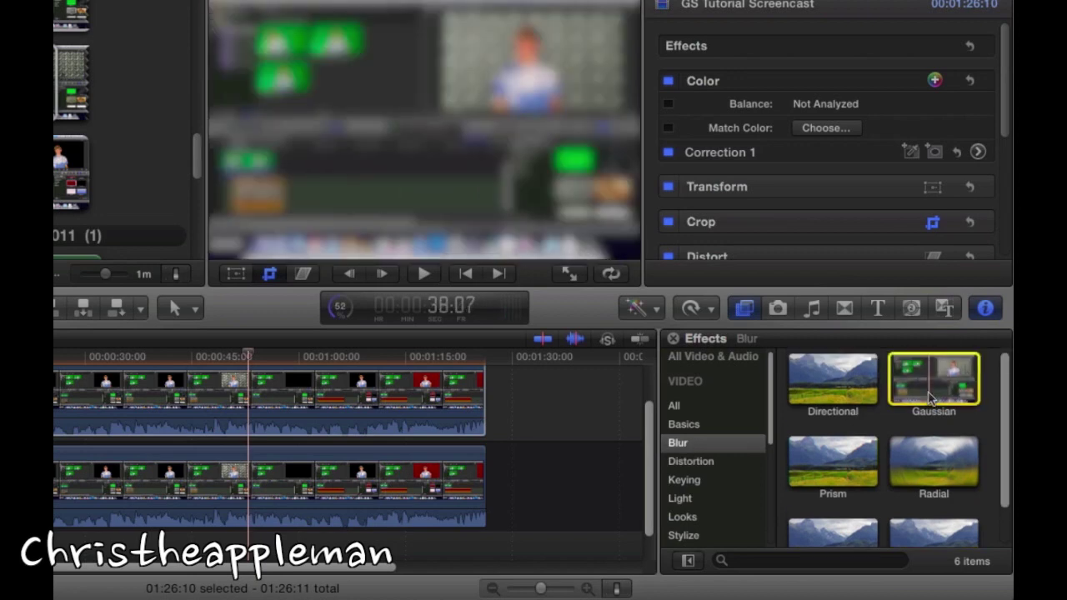
pyautogui.moveTo(931, 392); pyautogui.dragTo(433, 420)
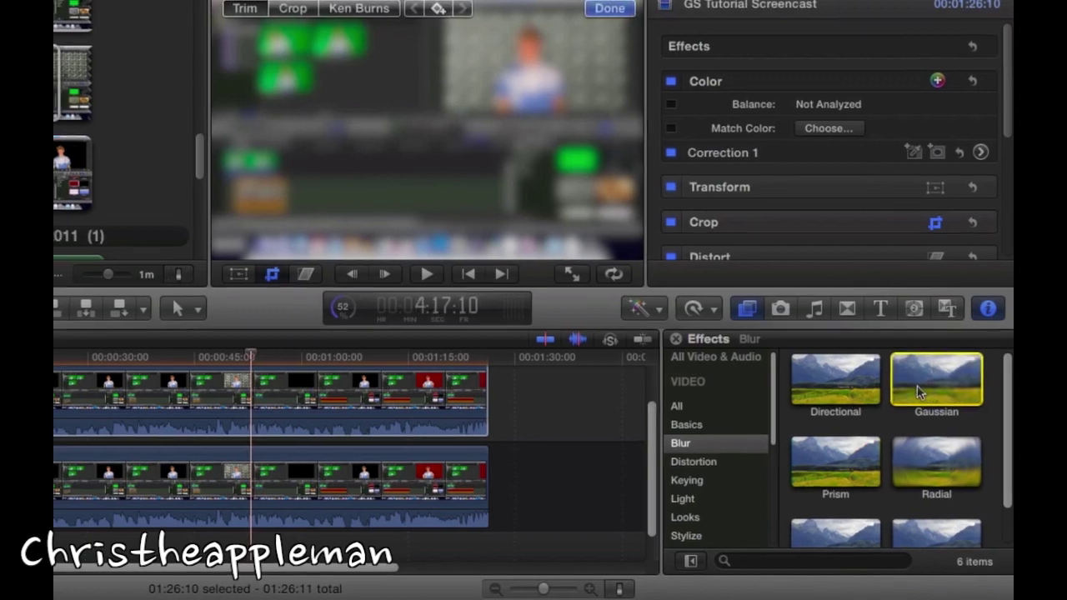
pyautogui.moveTo(657, 450); pyautogui.dragTo(621, 436)
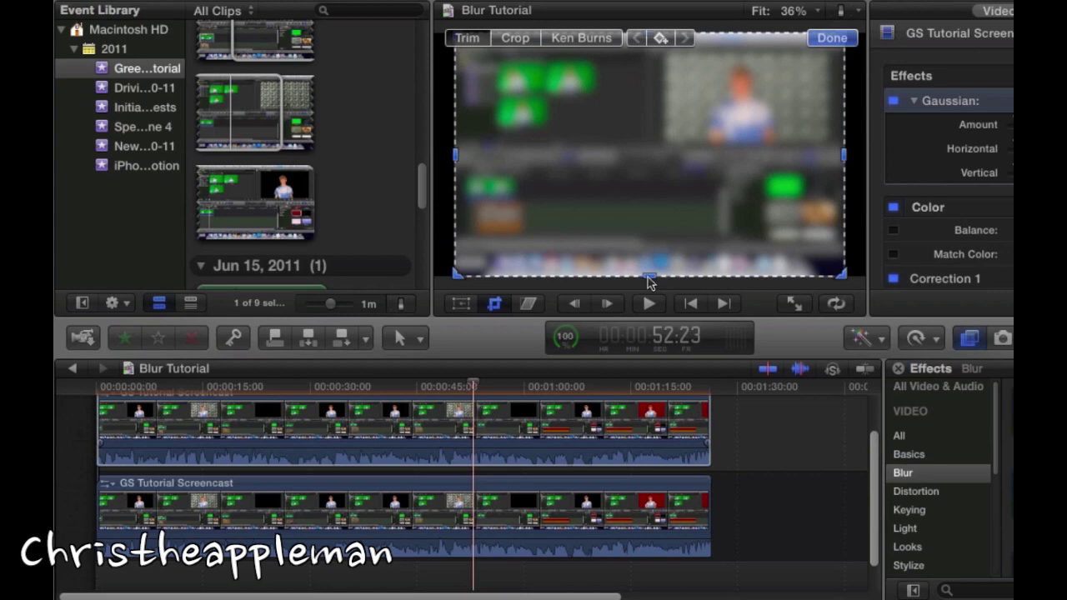
# Crop the blurred upper clip to a thin bottom strip (top 721px, bottom 2px).
pyautogui.moveTo(648, 282); pyautogui.dragTo(651, 184)
pyautogui.moveTo(693, 144); pyautogui.dragTo(685, 234)
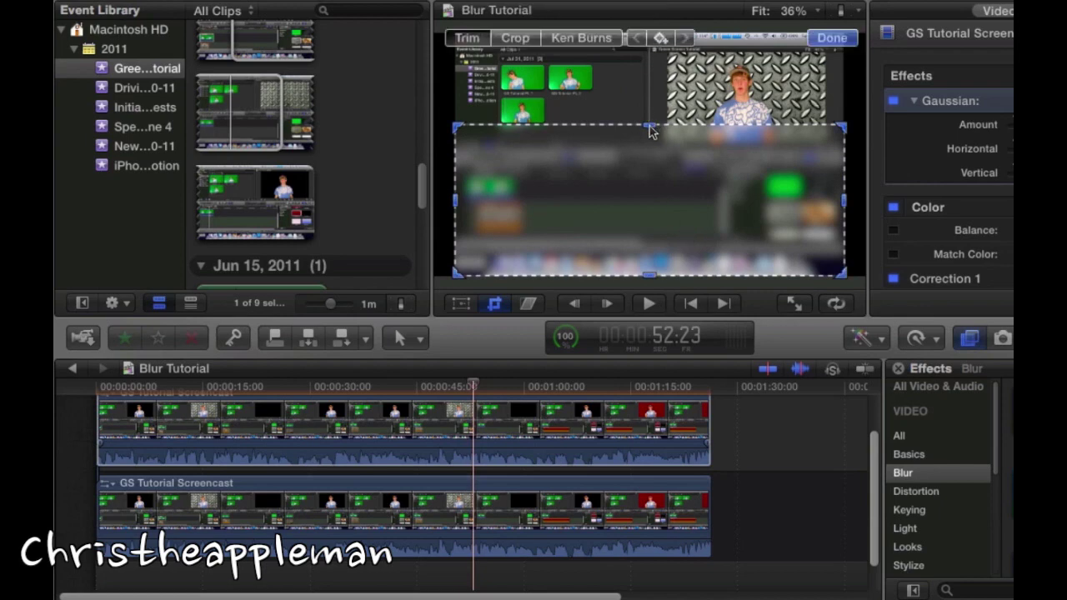
pyautogui.moveTo(651, 131); pyautogui.dragTo(639, 260)
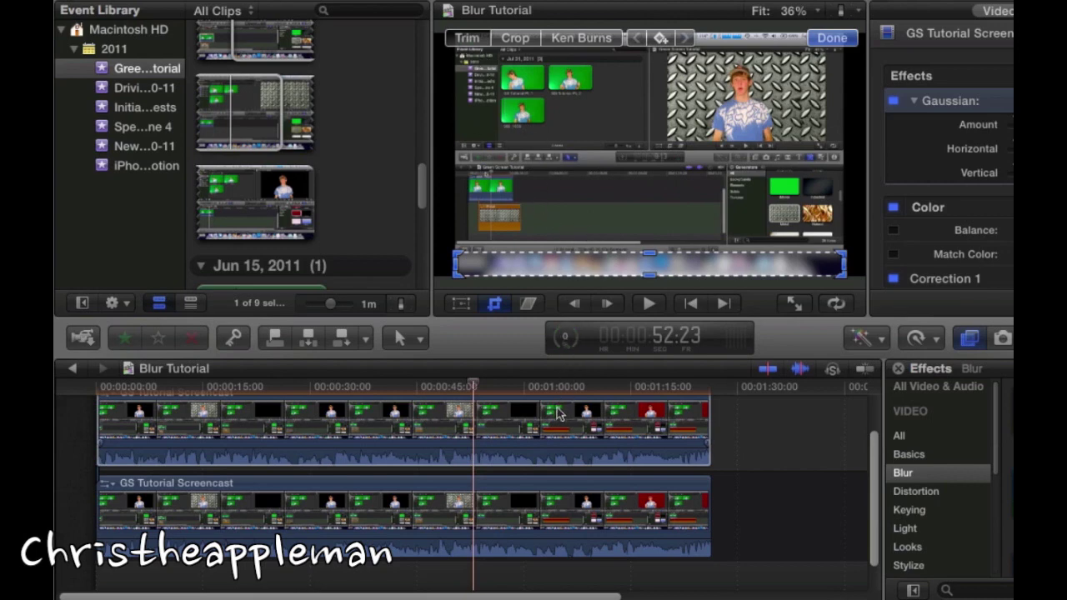
pyautogui.click(752, 486)
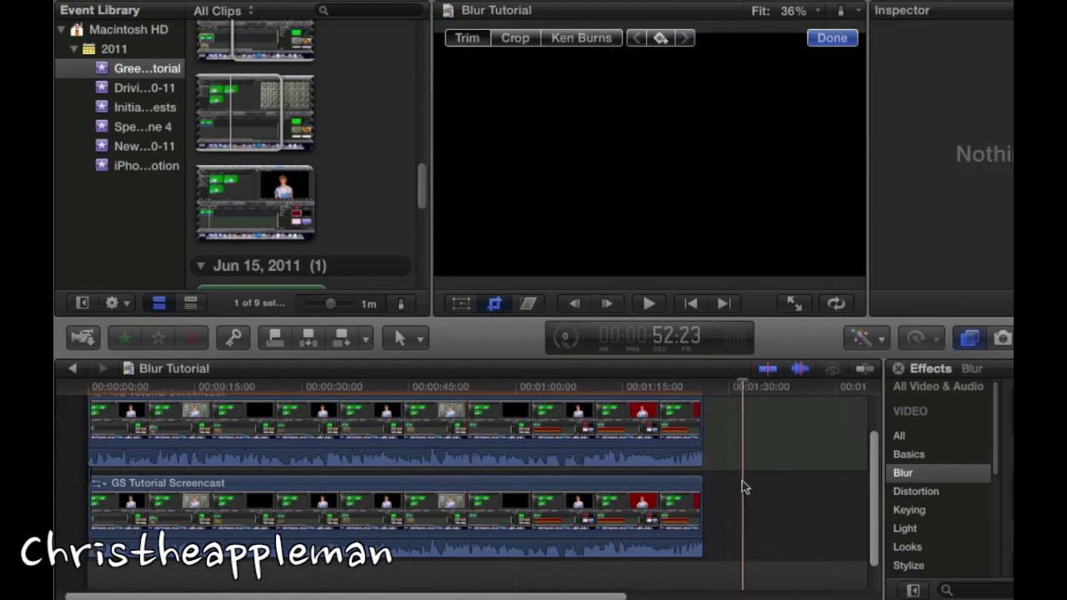
pyautogui.click(335, 390)
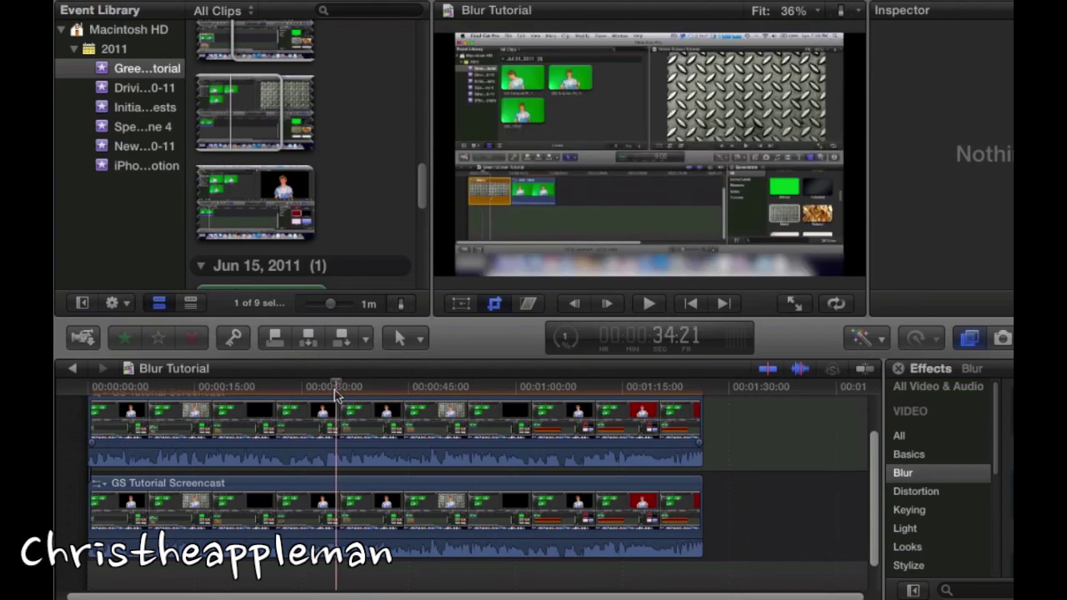
# Play back the blurred strip, then lower its Gaussian Amount from 50.0 to 29.84.
pyautogui.press('space')
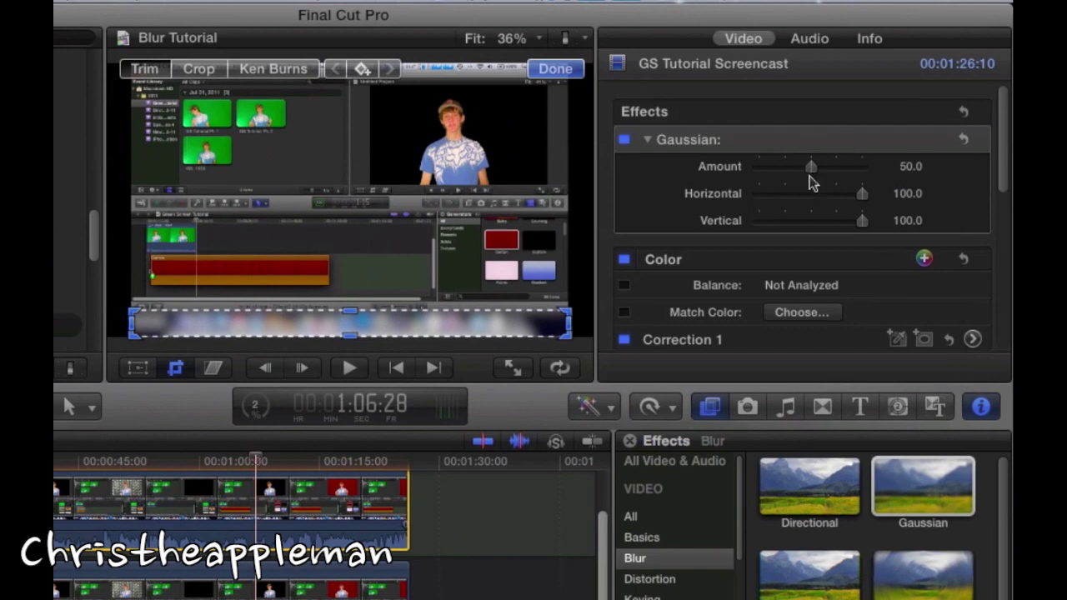
pyautogui.click(981, 406)
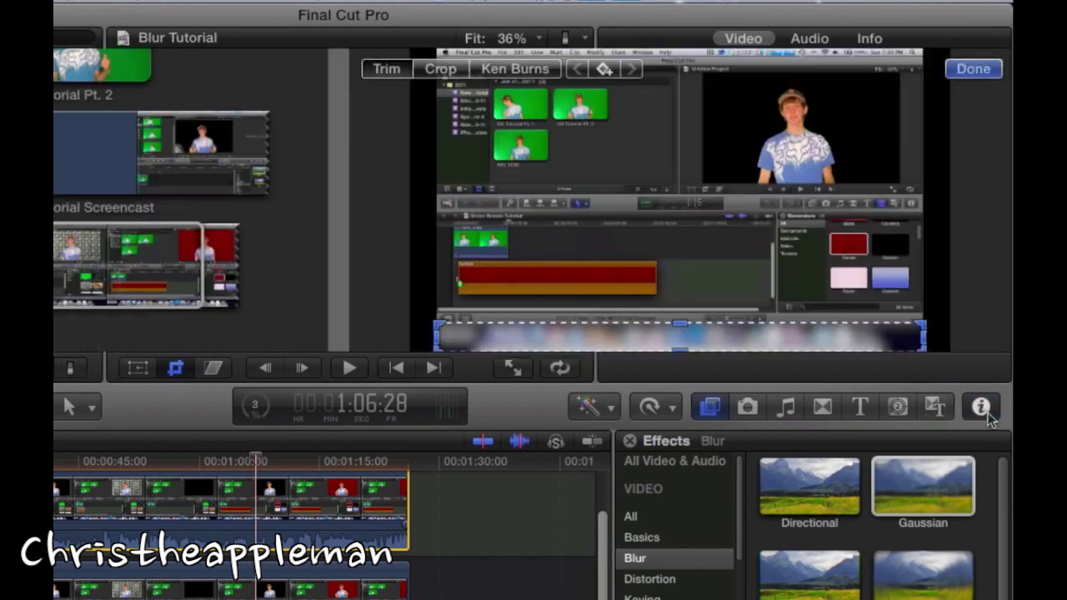
pyautogui.click(988, 414)
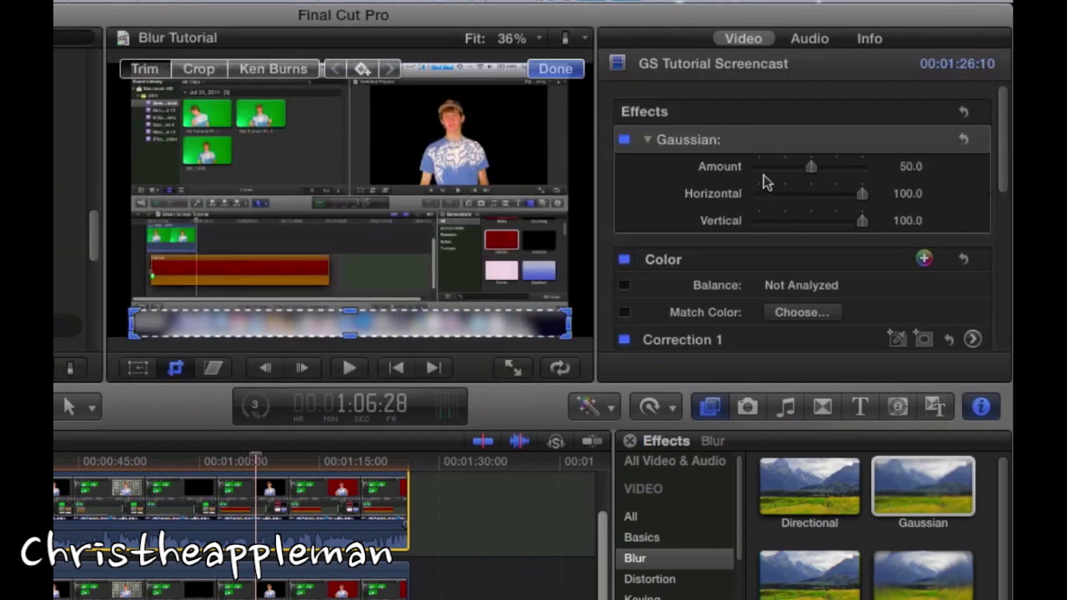
pyautogui.moveTo(814, 169)
pyautogui.mouseDown()
pyautogui.moveTo(873, 174)
pyautogui.moveTo(753, 167)
pyautogui.moveTo(795, 171)
pyautogui.mouseUp()
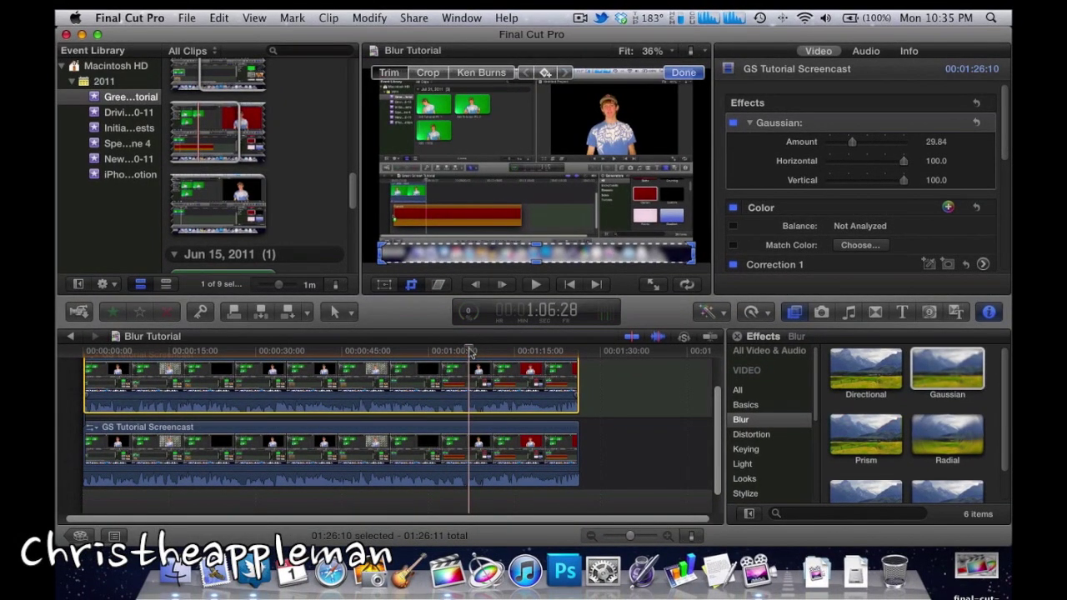
pyautogui.click(643, 409)
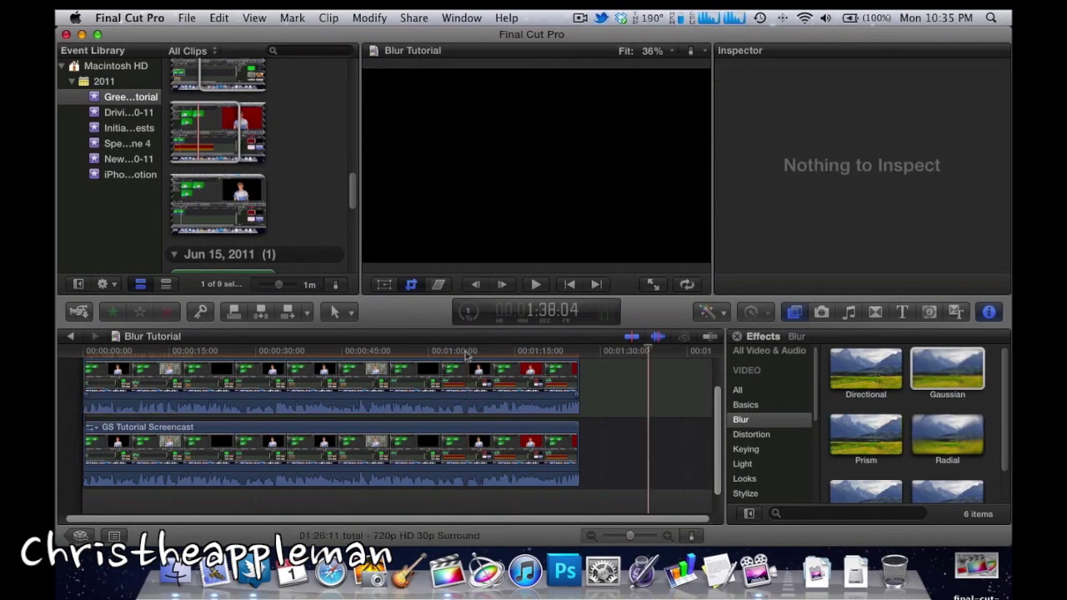
# Enlarge the blurred crop area and move it to the top, over the person and thumbnails.
pyautogui.click(446, 352)
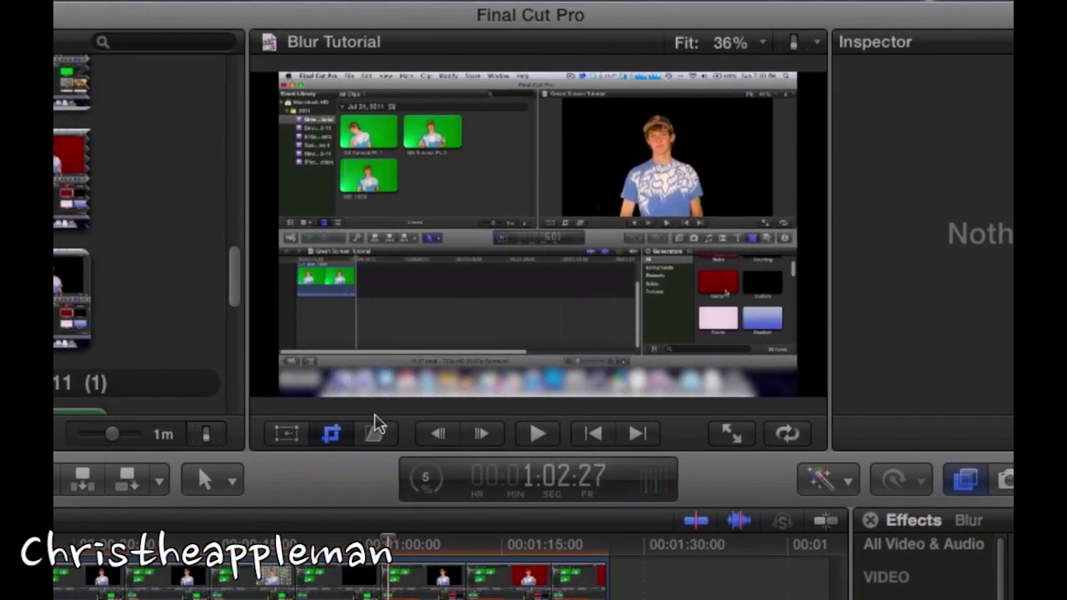
pyautogui.click(379, 583)
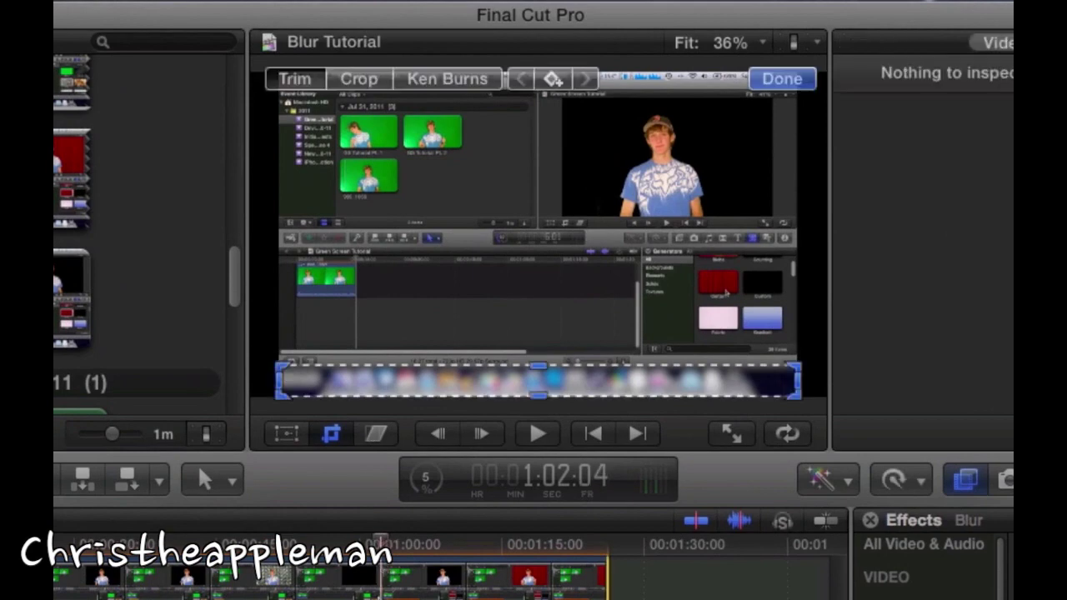
pyautogui.moveTo(540, 370); pyautogui.dragTo(546, 290)
pyautogui.moveTo(541, 353); pyautogui.dragTo(536, 195)
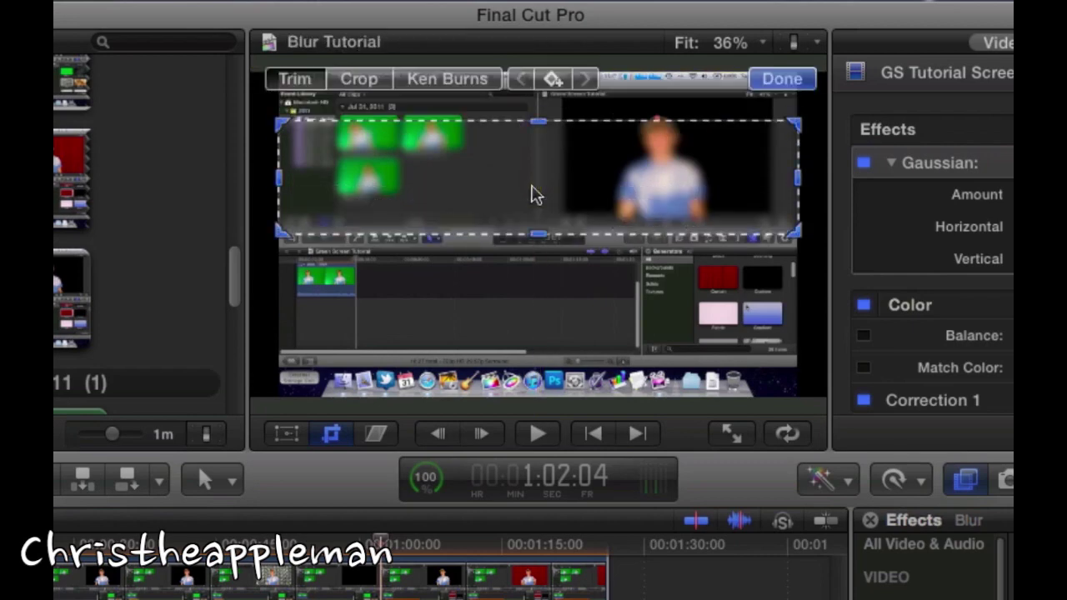